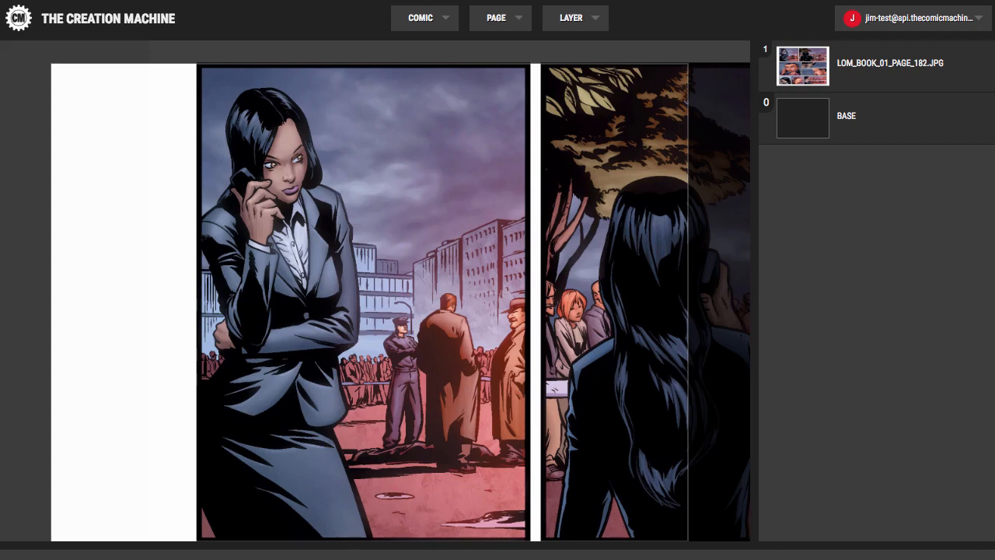
# Step: Switch to Photoshop and examine the black frame image with its transparent square opening, then return to The Creation Machine
pyautogui.press('super+Tab')
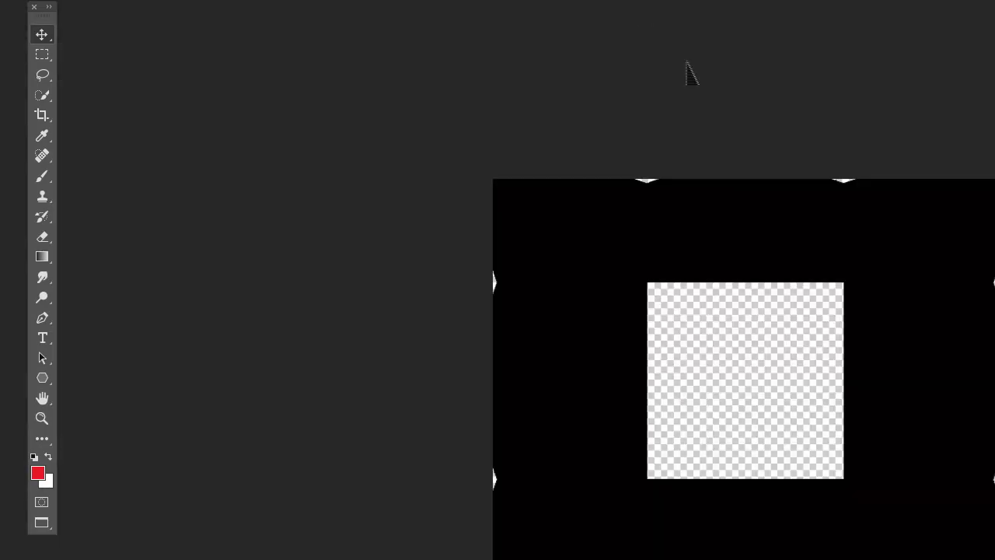
pyautogui.press('h')
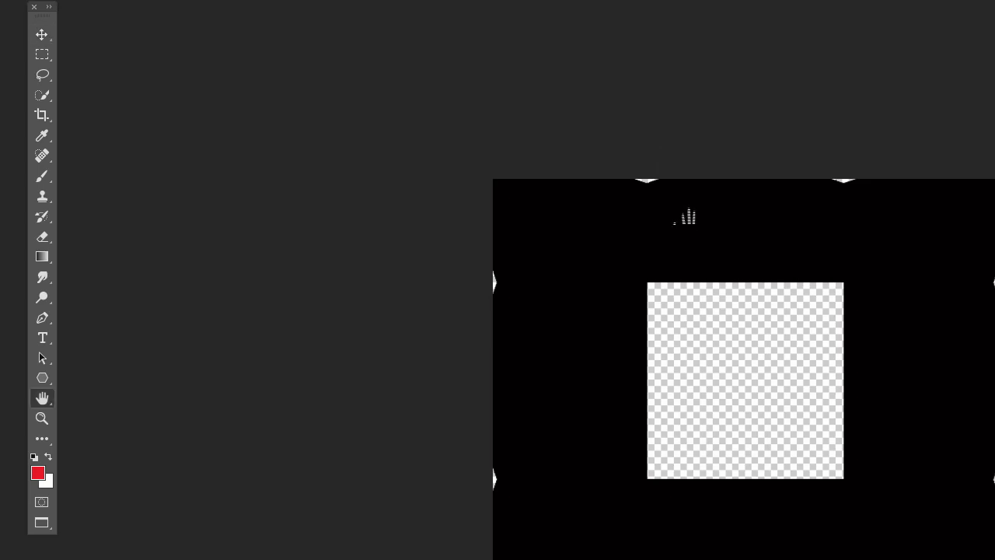
pyautogui.moveTo(709, 244); pyautogui.dragTo(421, 120)
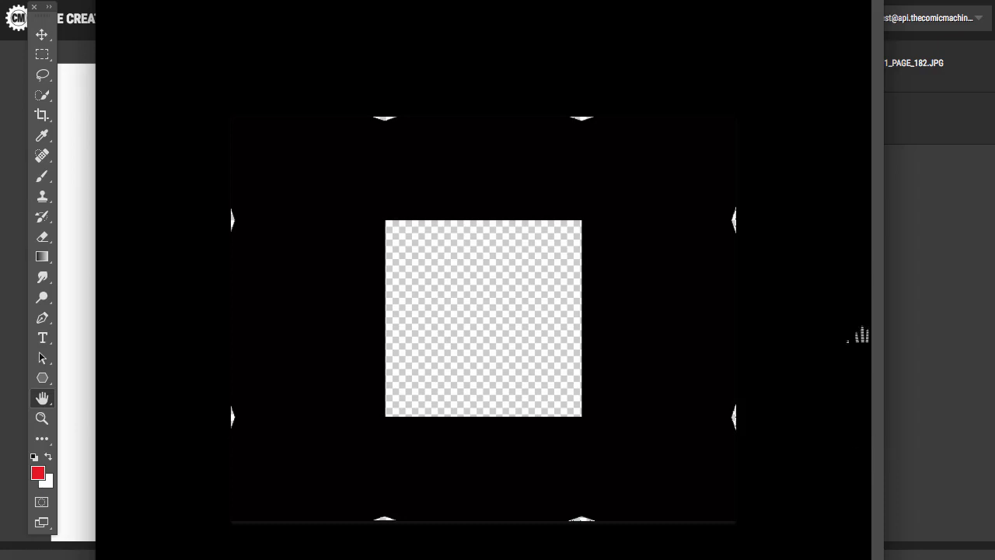
pyautogui.moveTo(661, 1); pyautogui.dragTo(994, 183)
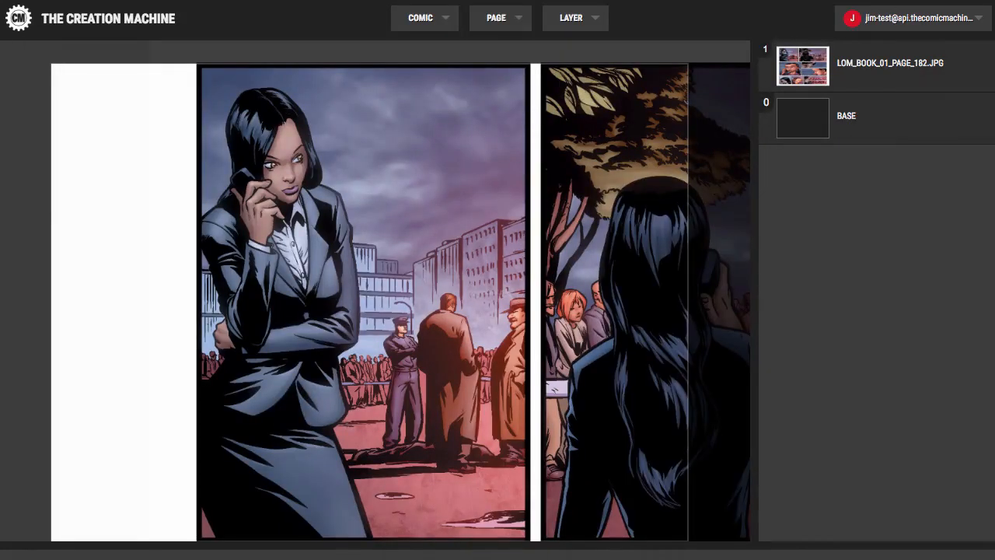
# Step: Review the start and end transition states of the LOM_BOOK_01_PAGE_182.JPG layer
pyautogui.click(891, 63)
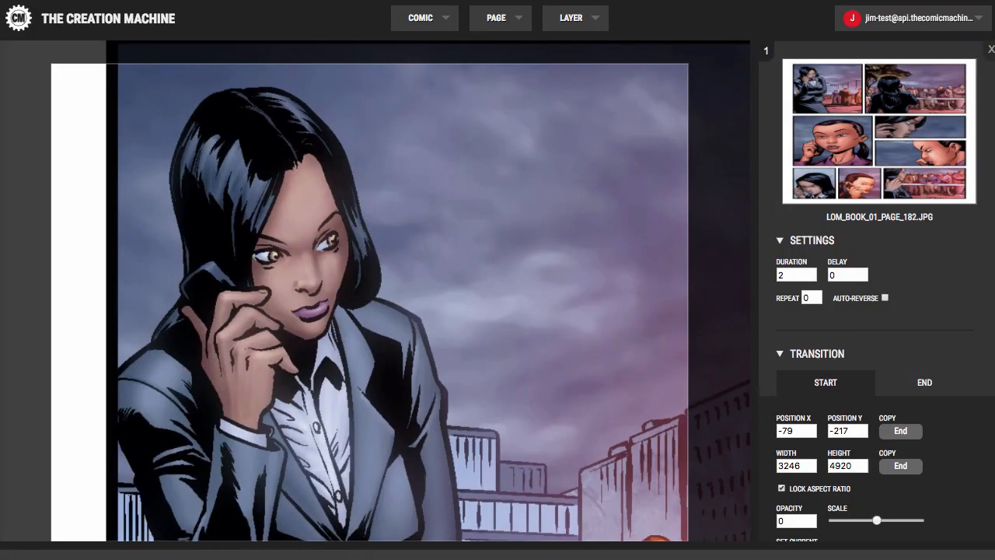
pyautogui.click(925, 383)
pyautogui.click(826, 382)
pyautogui.click(992, 49)
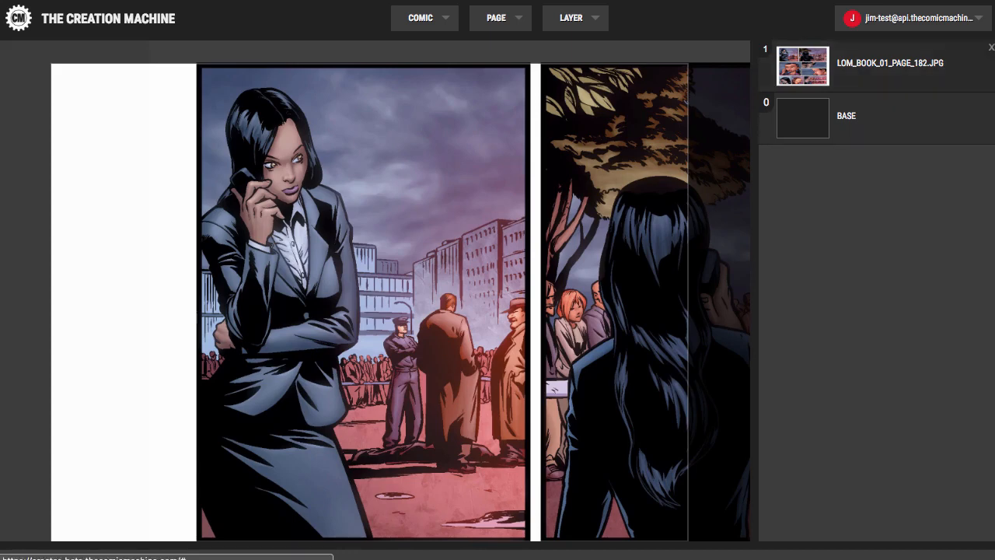
# Step: Set the duration of the LOM_BOOK_01_PAGE_182.JPG layer to 1 and close its settings
pyautogui.click(863, 64)
pyautogui.click(794, 274)
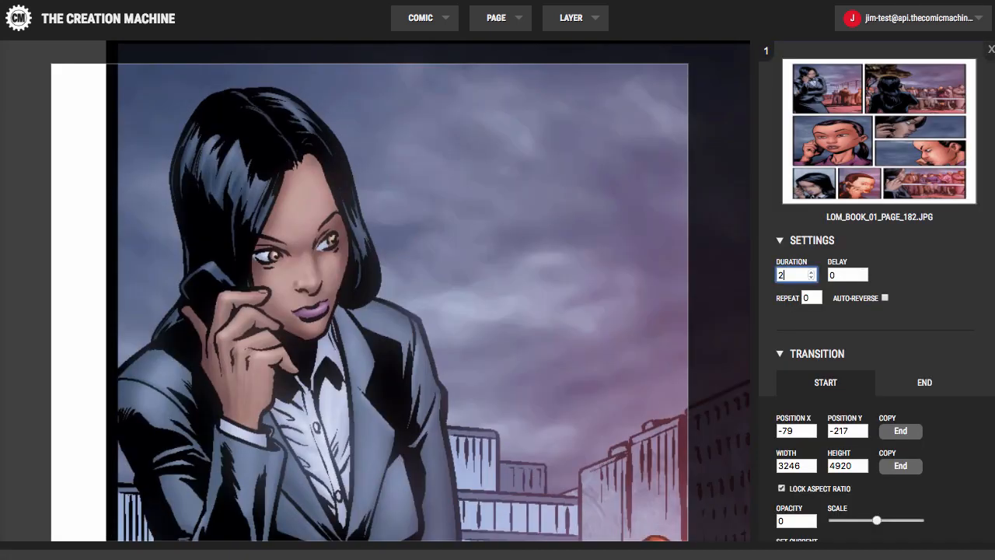
pyautogui.doubleClick(790, 274)
pyautogui.write('1')
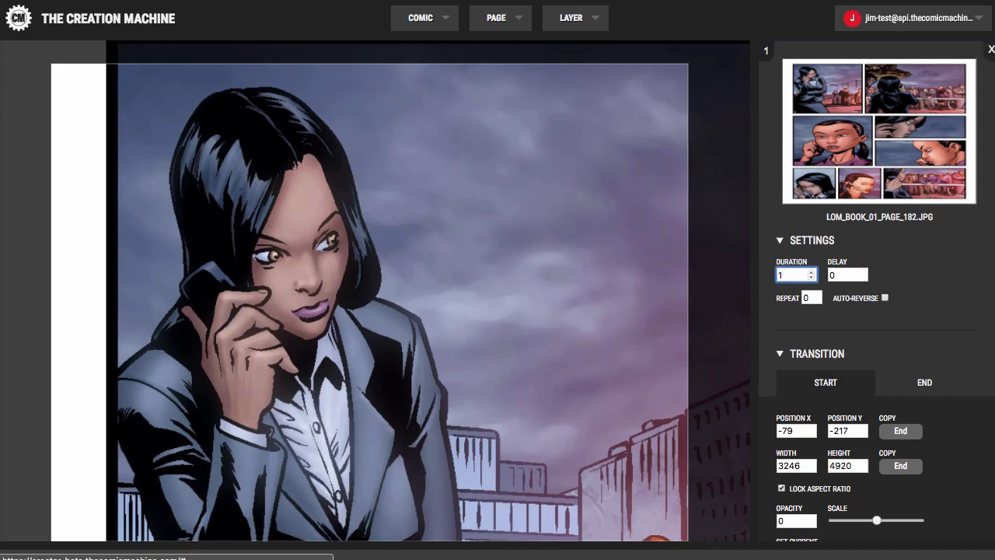
pyautogui.click(992, 49)
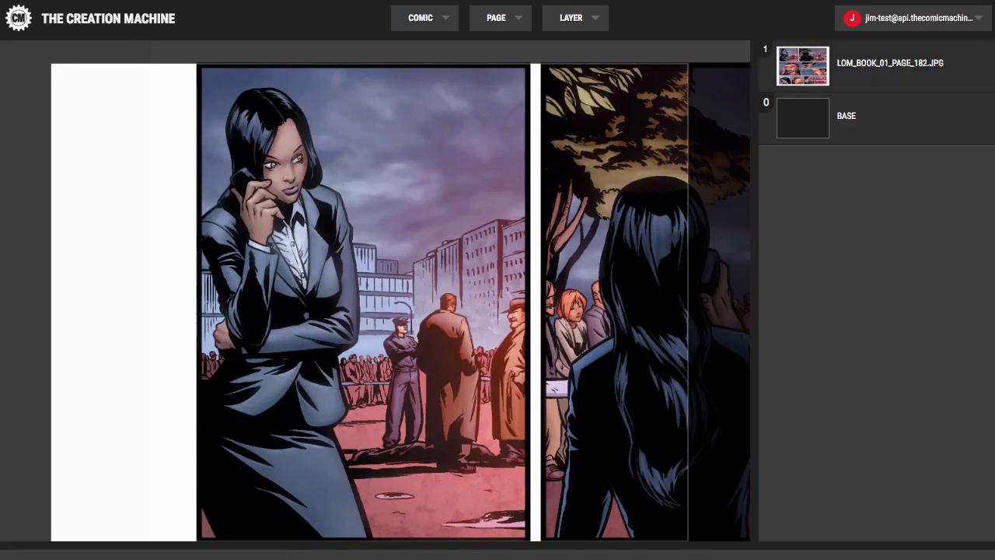
# Step: Add 00-black_crop.png from the Legend of M folder inside 1024 as a new image layer
pyautogui.moveTo(575, 18)
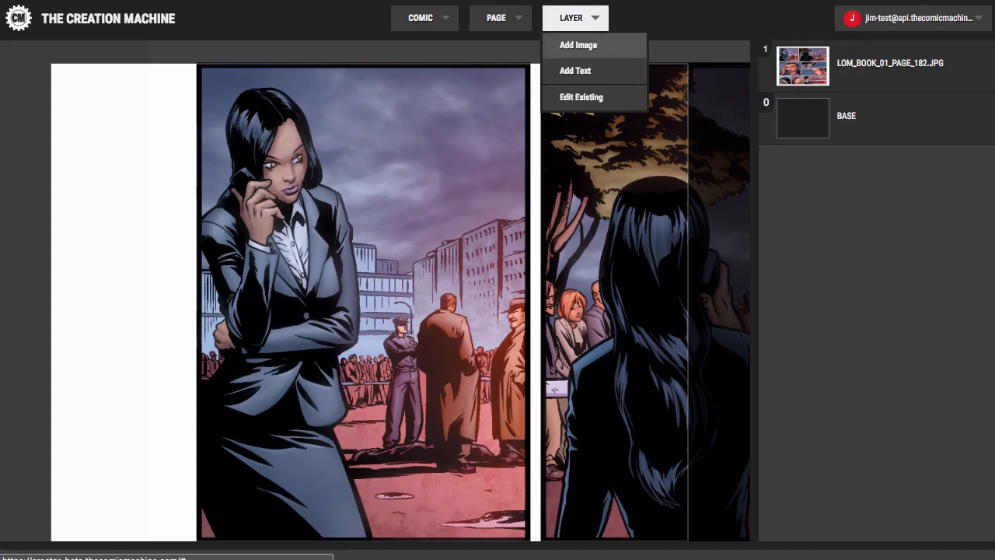
pyautogui.click(578, 45)
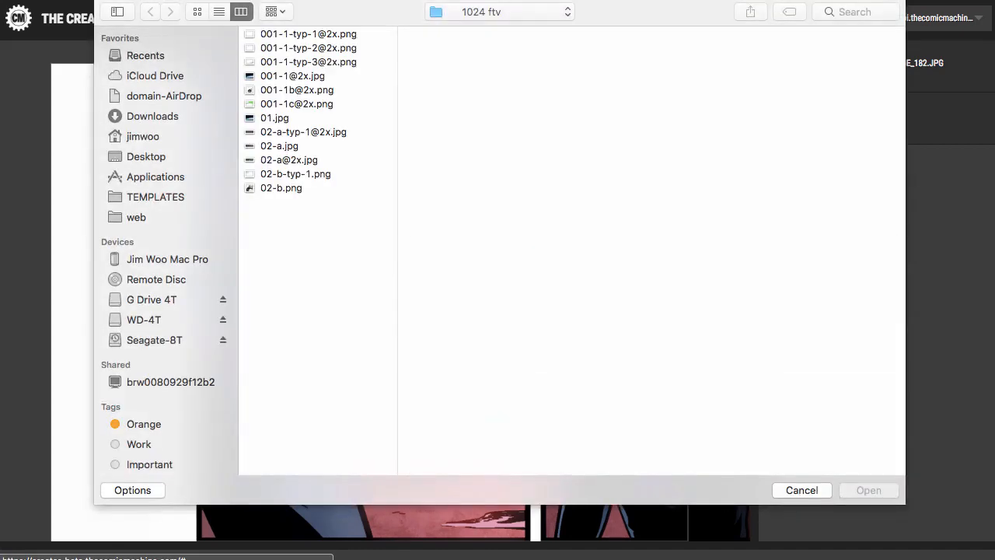
pyautogui.click(500, 11)
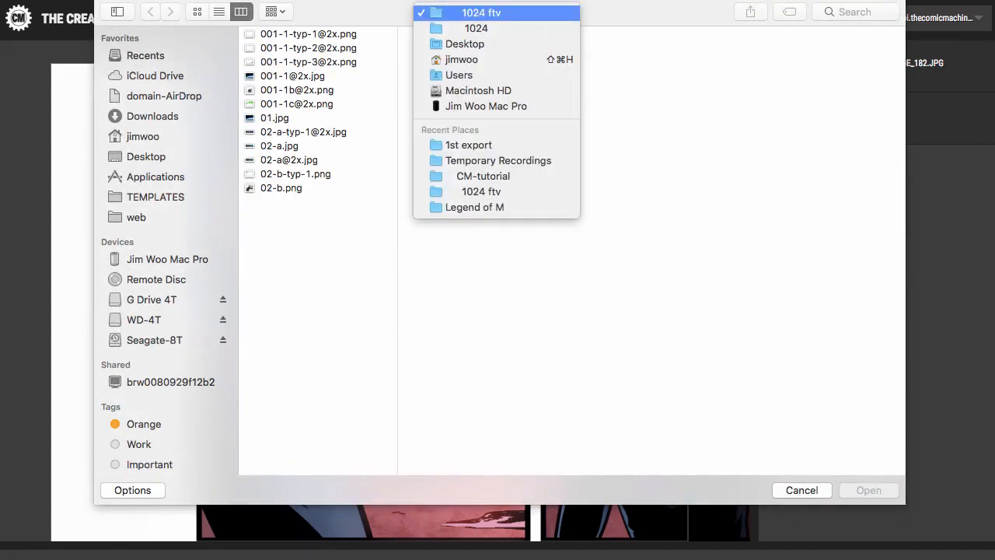
pyautogui.click(476, 26)
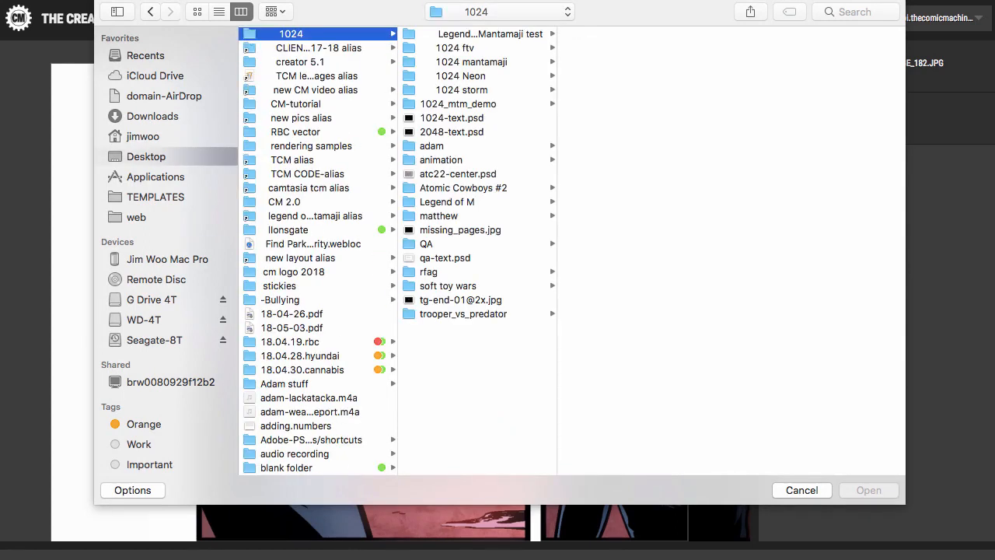
pyautogui.click(448, 202)
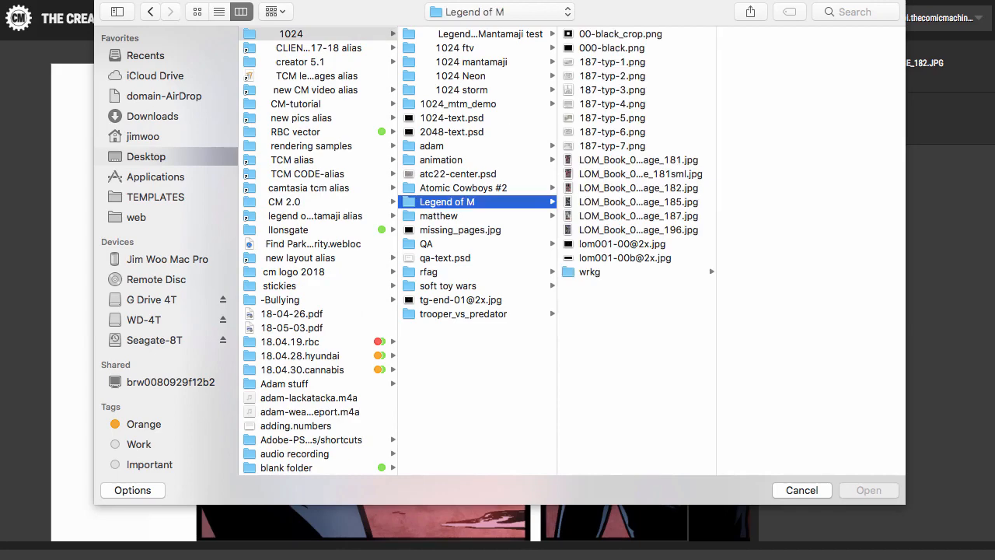
pyautogui.press('super+2')
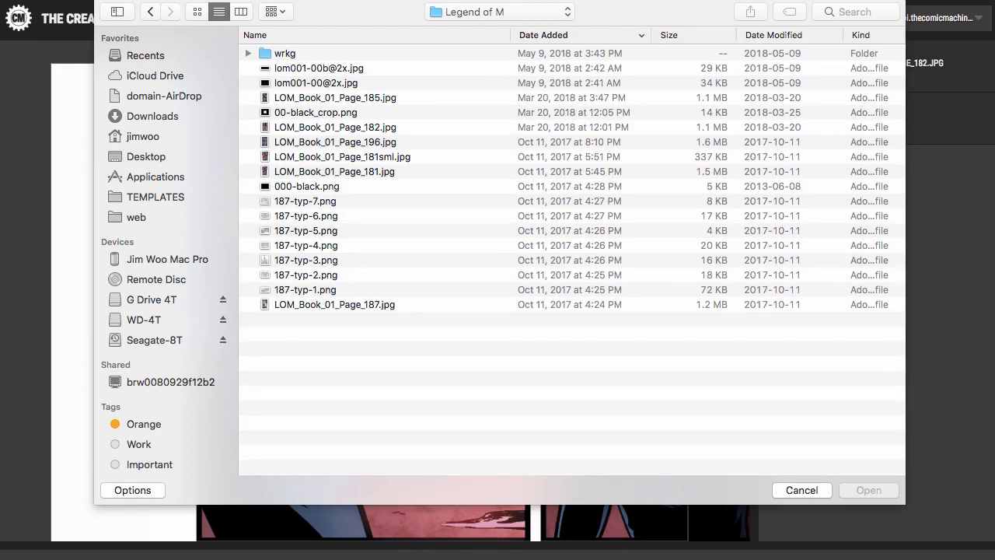
pyautogui.doubleClick(316, 113)
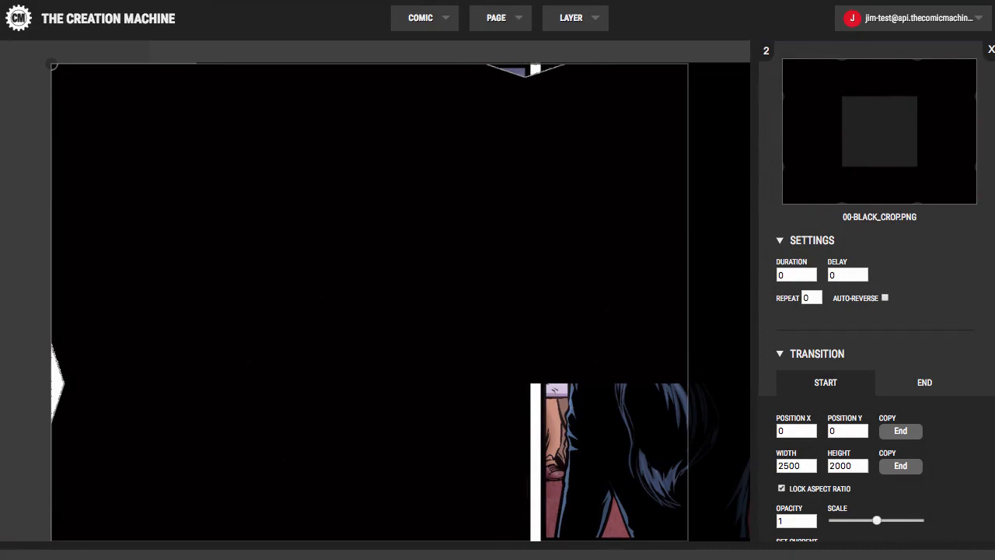
# Step: Move the black crop layer so its opening lies over the first panel, at about X -722, Y -532
pyautogui.scroll(-1, 398, 295)
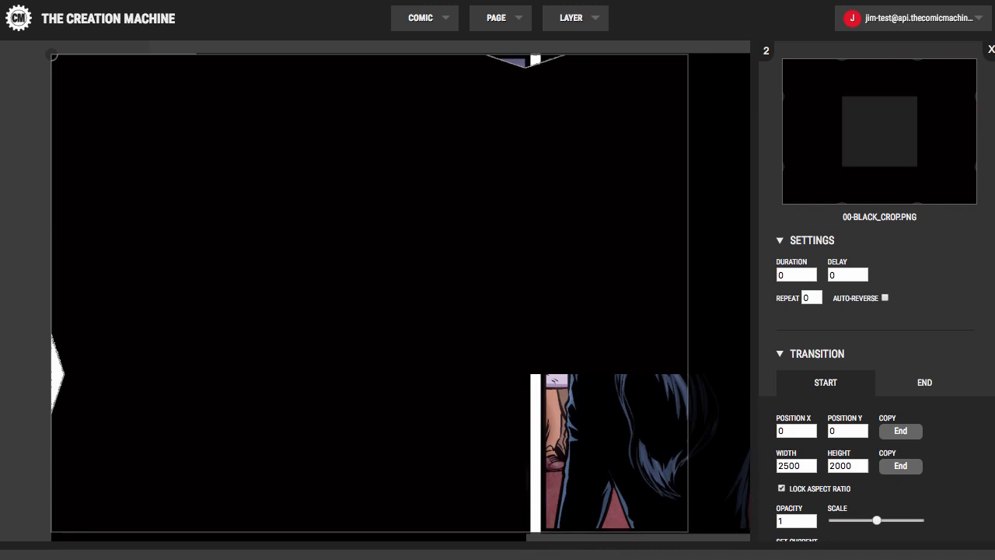
pyautogui.moveTo(369, 311); pyautogui.dragTo(366, 192)
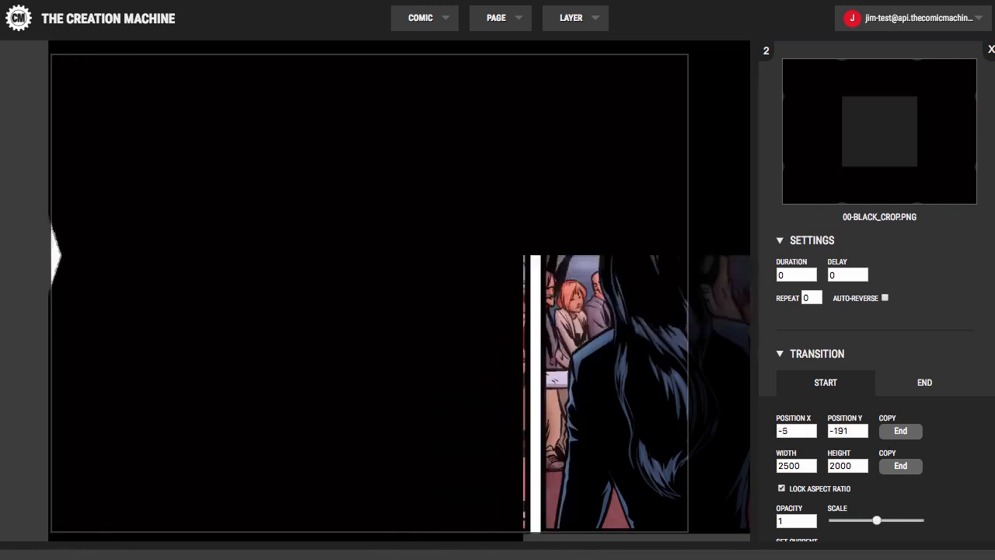
pyautogui.moveTo(458, 272); pyautogui.dragTo(80, 88)
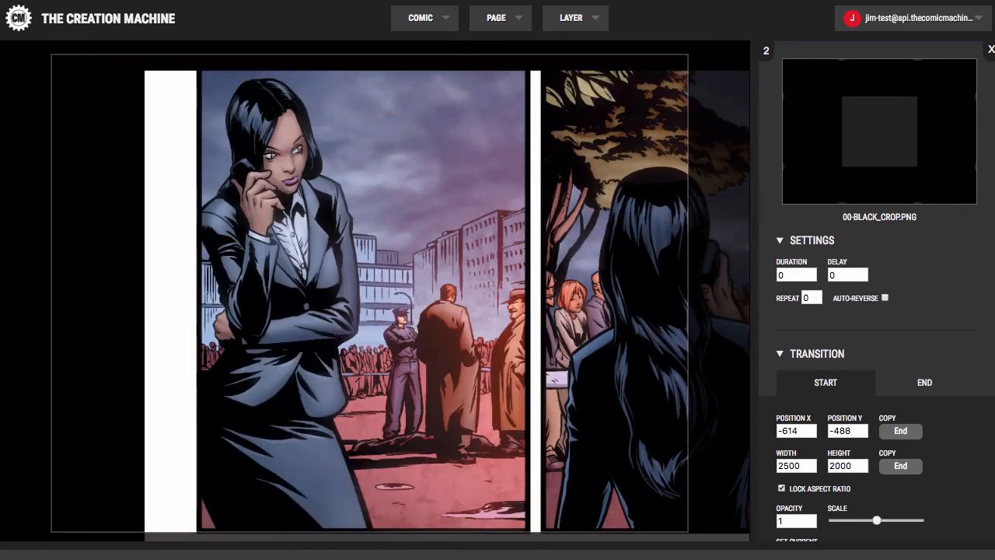
pyautogui.moveTo(311, 234); pyautogui.dragTo(285, 205)
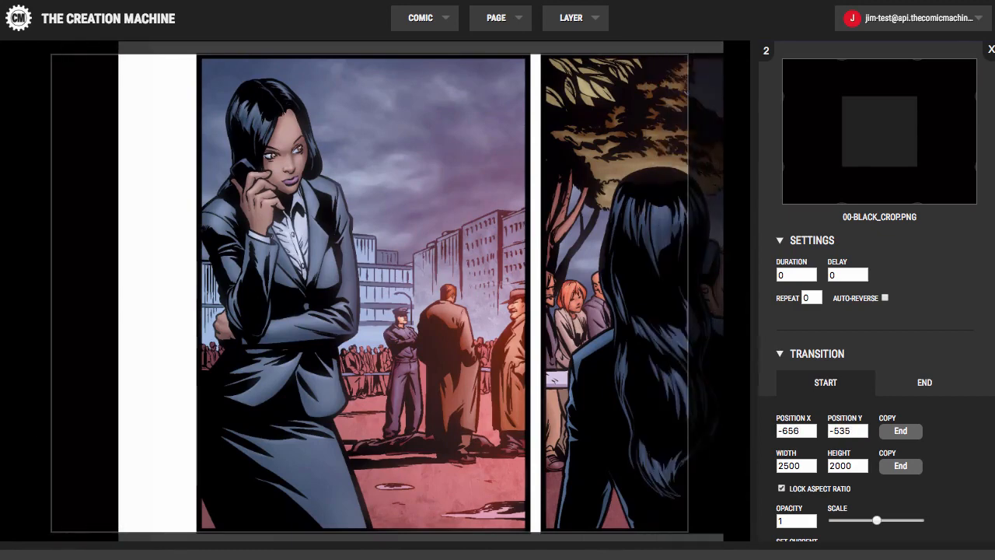
pyautogui.moveTo(420, 292); pyautogui.dragTo(379, 293)
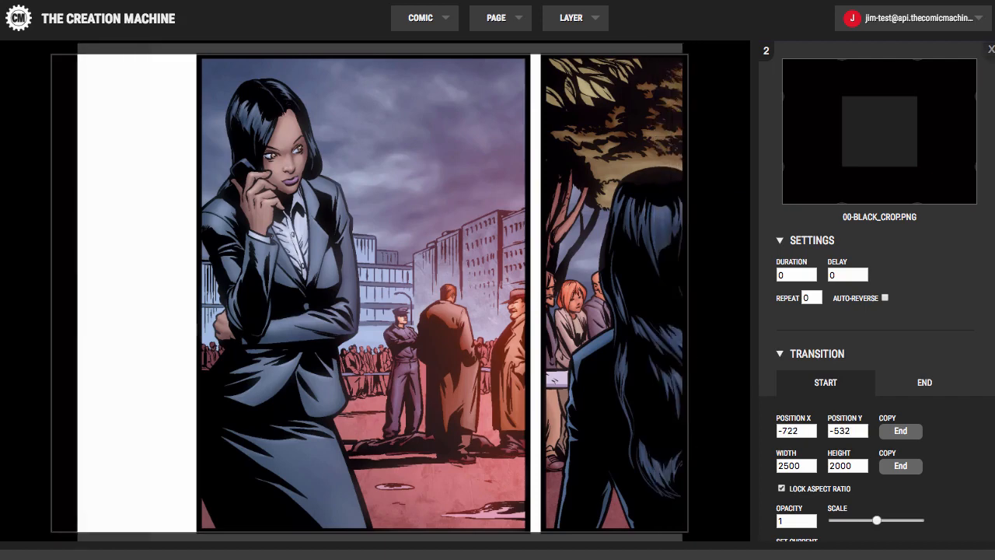
# Step: Unlock the black crop layer's aspect ratio and move it to about X -705, Y -613
pyautogui.scroll(-3, 877, 311)
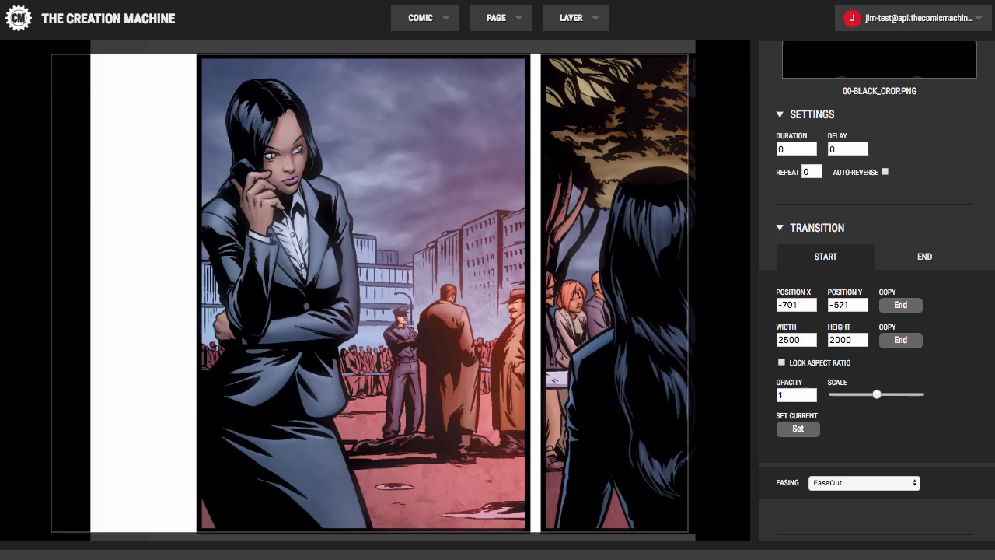
pyautogui.moveTo(405, 288)
pyautogui.mouseDown()
pyautogui.moveTo(309, 289)
pyautogui.moveTo(394, 296)
pyautogui.mouseUp()
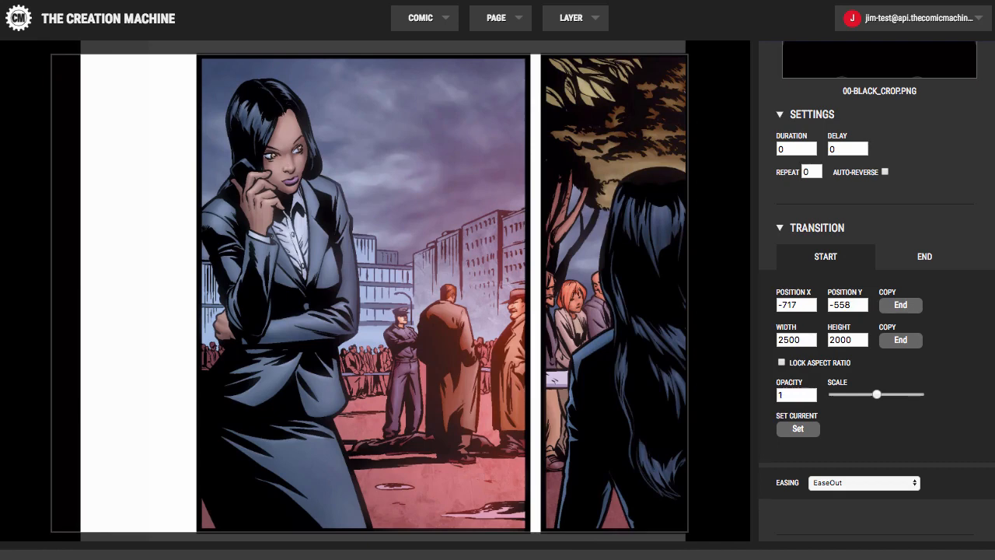
pyautogui.moveTo(394, 296); pyautogui.dragTo(769, 559)
pyautogui.moveTo(490, 366); pyautogui.dragTo(123, 41)
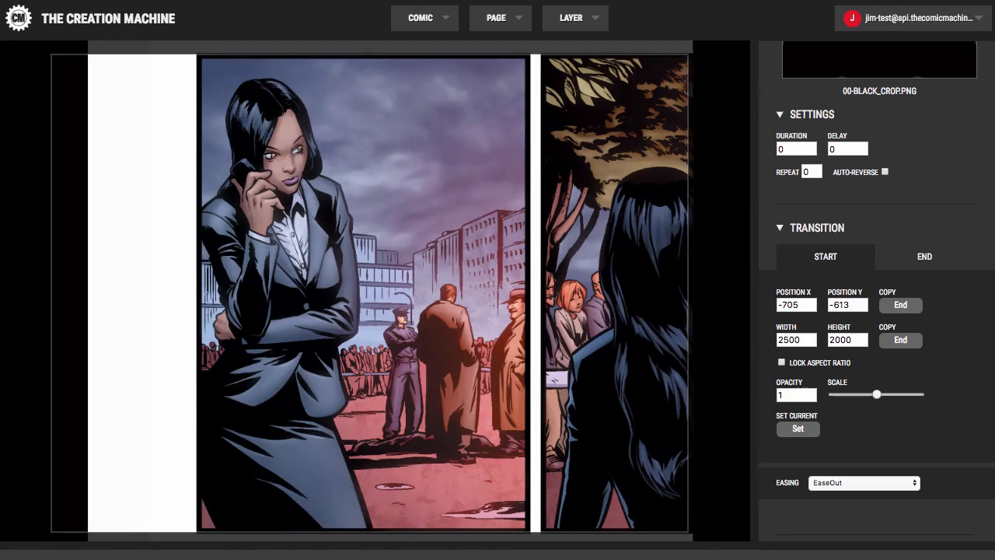
# Step: Scale the black crop layer down to 1440 × 1152 and place its opening around the first panel at about X -217, Y -201
pyautogui.moveTo(877, 395); pyautogui.dragTo(856, 394)
pyautogui.moveTo(374, 296)
pyautogui.mouseDown()
pyautogui.moveTo(354, 293)
pyautogui.moveTo(365, 291)
pyautogui.mouseUp()
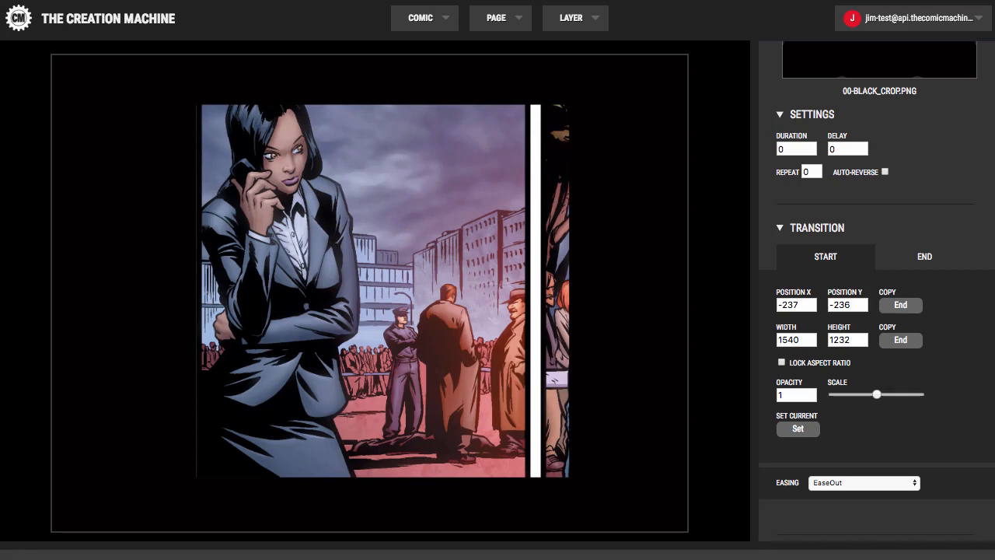
pyautogui.moveTo(877, 395); pyautogui.dragTo(874, 395)
pyautogui.moveTo(373, 295); pyautogui.dragTo(352, 295)
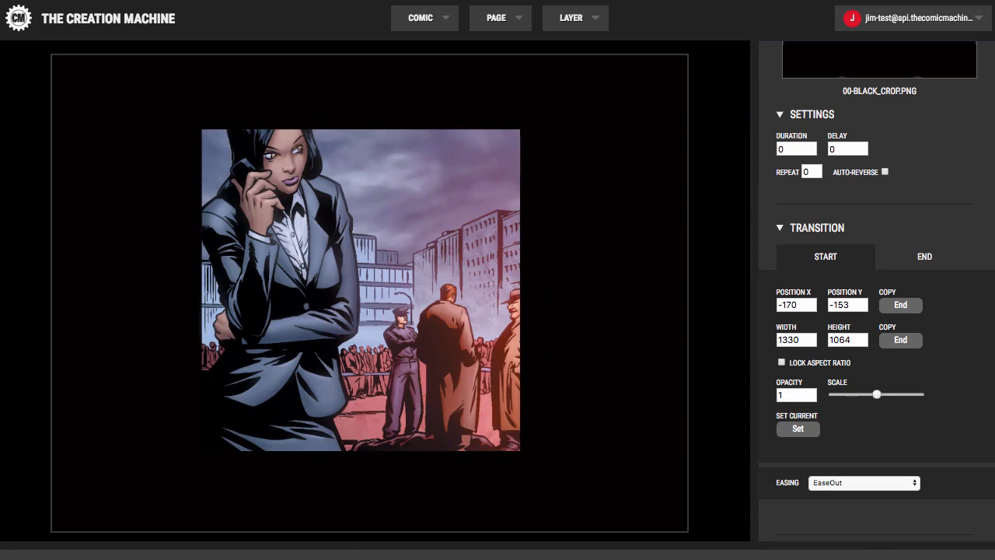
pyautogui.moveTo(877, 394); pyautogui.dragTo(876, 394)
pyautogui.moveTo(360, 290); pyautogui.dragTo(364, 288)
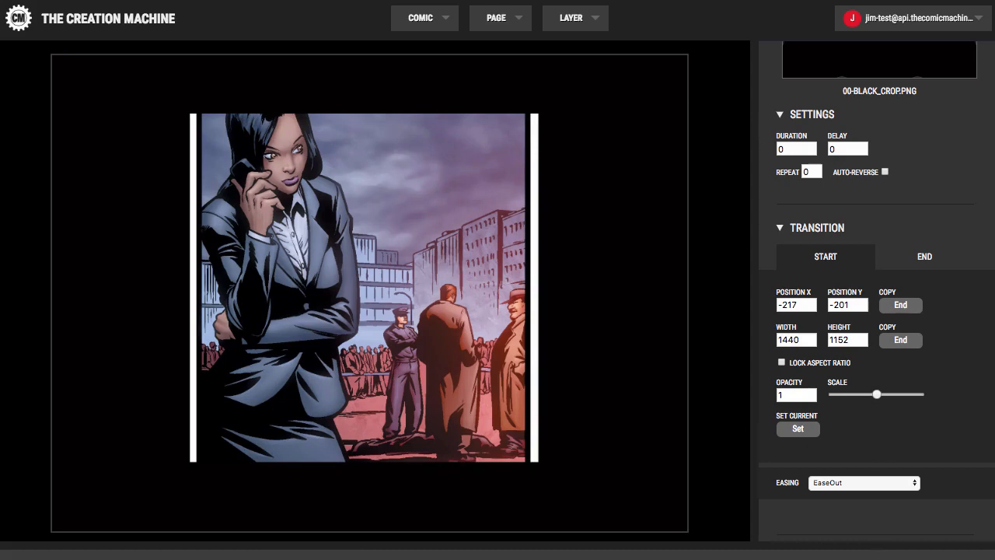
# Step: Move the black crop layer up, scale it to 1350 × 1080 and align it with the first panel at about X -173, Y -483
pyautogui.moveTo(364, 288); pyautogui.dragTo(370, 74)
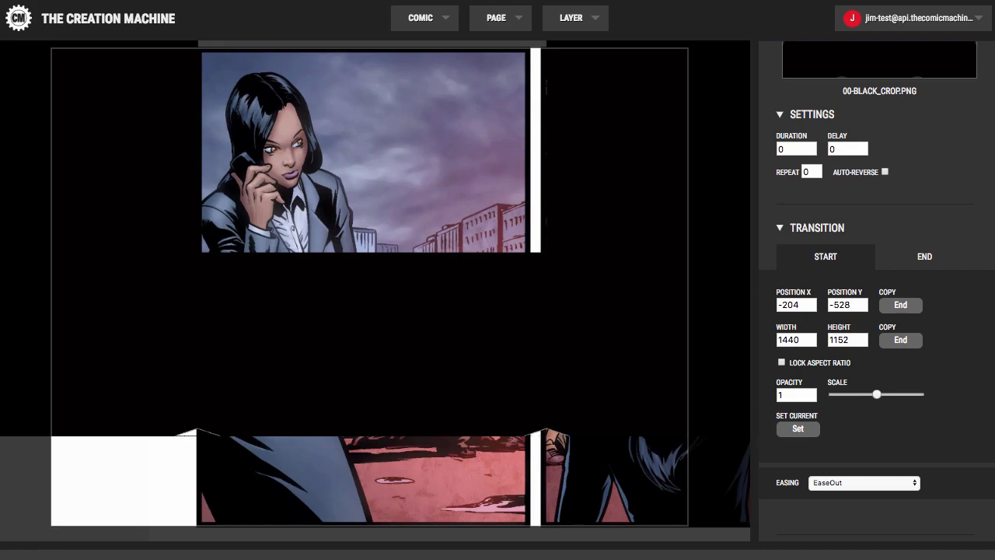
pyautogui.moveTo(877, 394); pyautogui.dragTo(874, 394)
pyautogui.moveTo(372, 326); pyautogui.dragTo(363, 332)
pyautogui.press('Right')
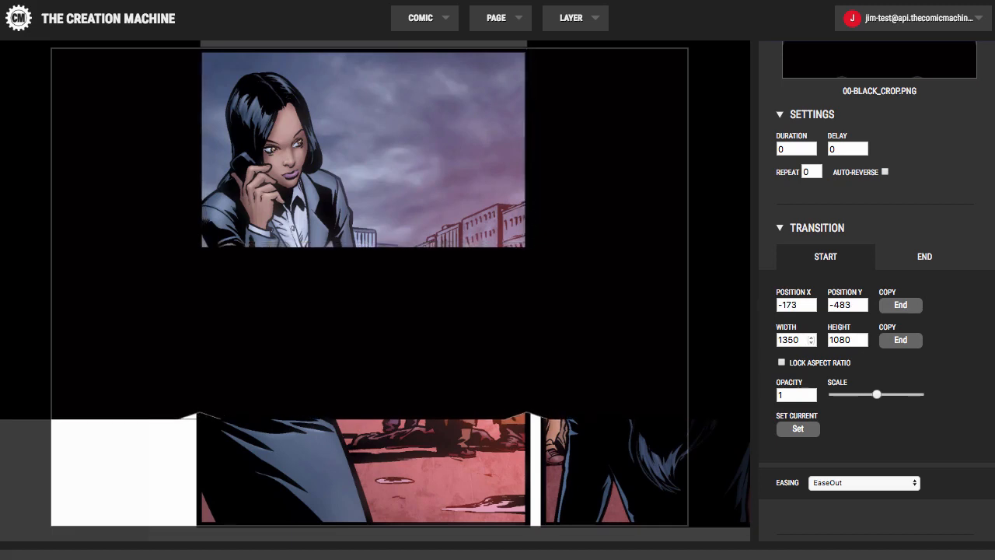
# Step: Set the black crop layer's start width to 1360
pyautogui.click(811, 337)
pyautogui.click(811, 337)
pyautogui.click(811, 337)
pyautogui.click(811, 336)
pyautogui.click(811, 336)
pyautogui.click(811, 337)
pyautogui.click(811, 337)
pyautogui.click(811, 337)
pyautogui.doubleClick(811, 337)
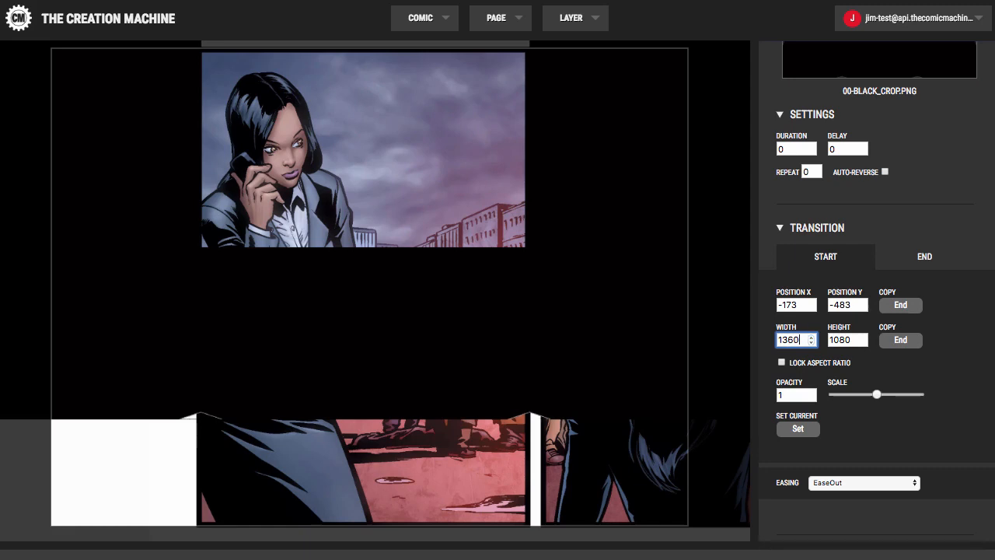
# Step: Move the black crop layer down over the middle of the first panel, to about X -180, Y -182
pyautogui.click(951, 361)
pyautogui.press('Right')
pyautogui.press('Right')
pyautogui.press('Right')
pyautogui.press('Left')
pyautogui.press('Left')
pyautogui.press('Left')
pyautogui.press('Left')
pyautogui.press('Left')
pyautogui.press('Left')
pyautogui.moveTo(366, 326); pyautogui.dragTo(363, 514)
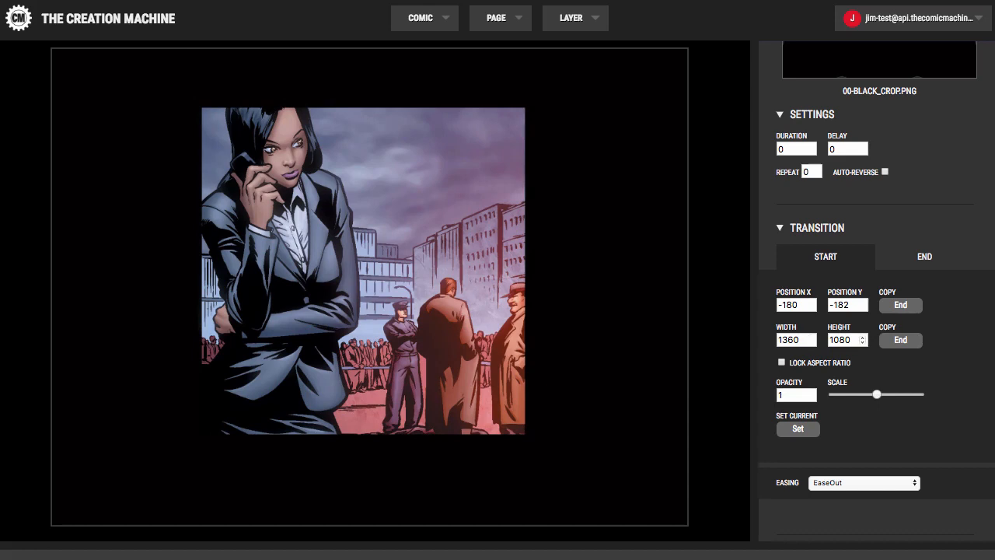
# Step: Set the black crop layer's start height to 1500 and move it up to about X -173, Y -370
pyautogui.click(863, 336)
pyautogui.click(862, 337)
pyautogui.moveTo(862, 338); pyautogui.dragTo(863, 338)
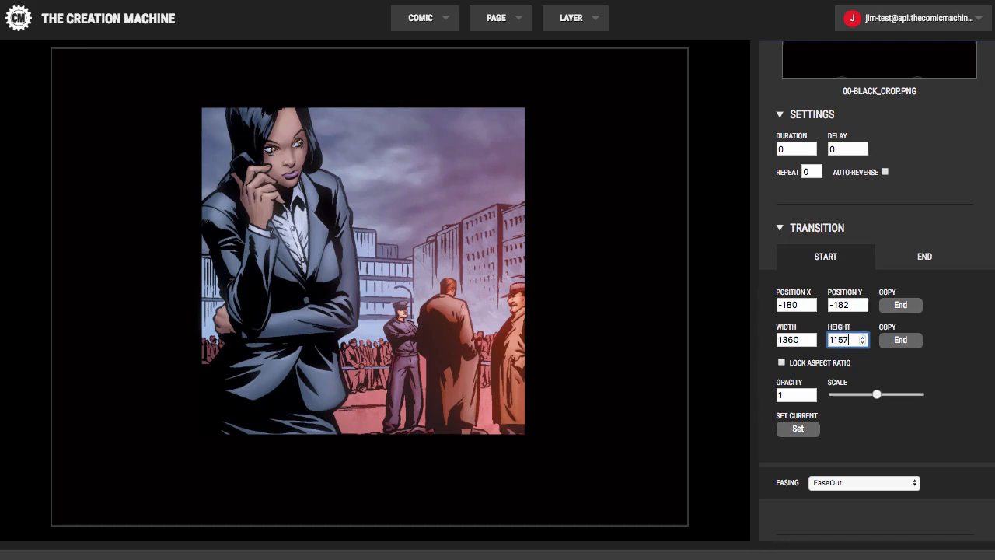
pyautogui.click(766, 347)
pyautogui.moveTo(835, 340); pyautogui.dragTo(849, 340)
pyautogui.write('500')
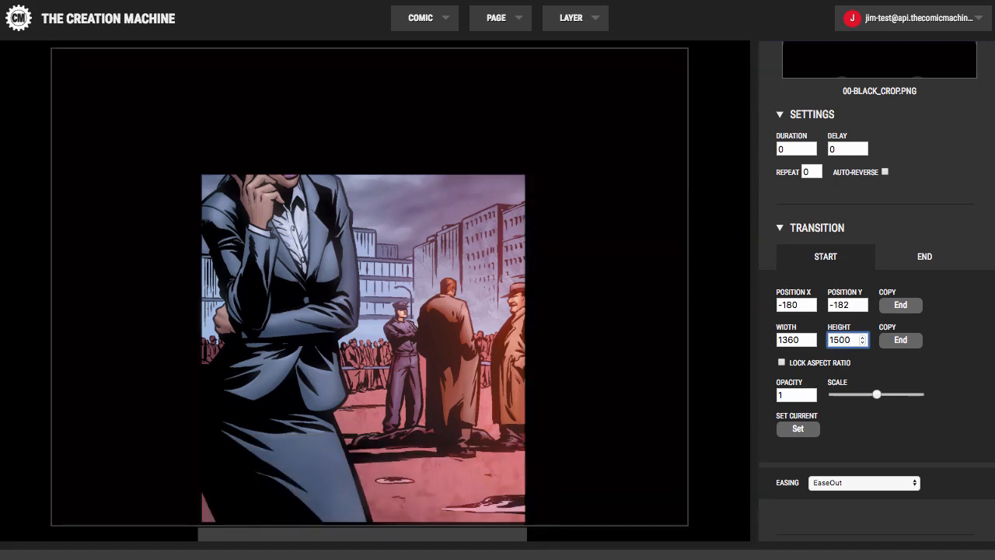
pyautogui.moveTo(369, 288); pyautogui.dragTo(373, 171)
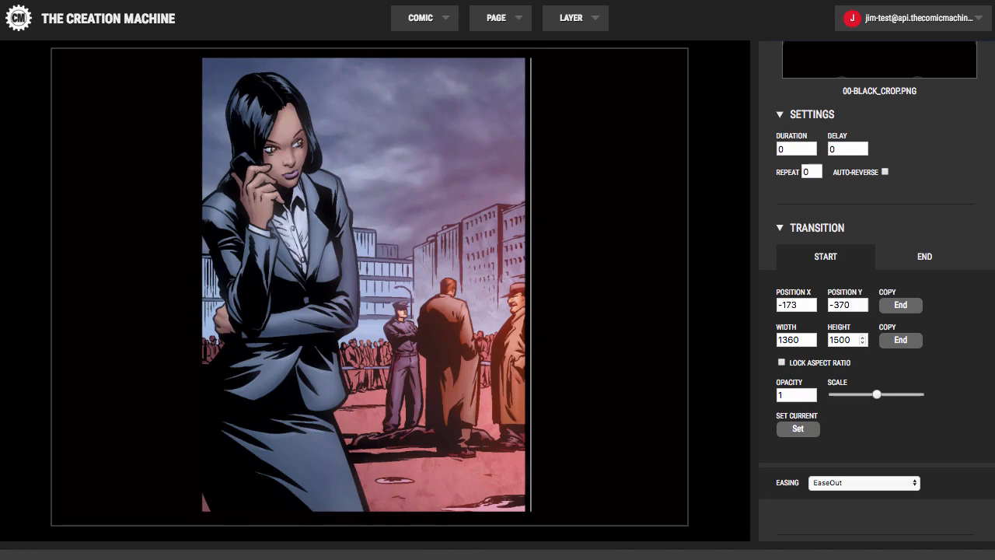
# Step: Set the black crop layer's start height to 1800 and position it around the full first panel at about X -176, Y -538
pyautogui.click(836, 339)
pyautogui.press('Delete')
pyautogui.write('8')
pyautogui.press('Return')
pyautogui.moveTo(467, 249); pyautogui.dragTo(464, 158)
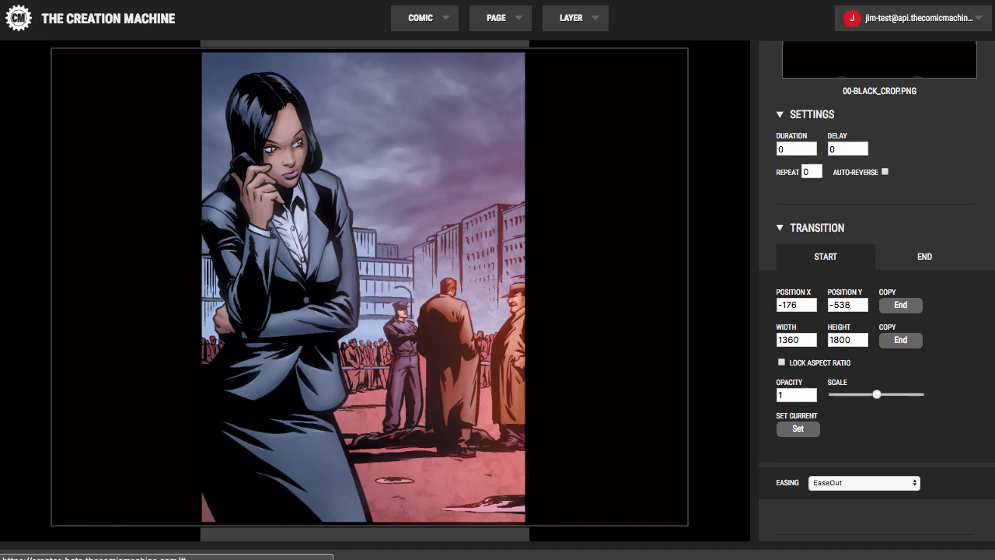
# Step: Copy the black crop layer's start position and size to its end state and compare the start and end views
pyautogui.click(925, 257)
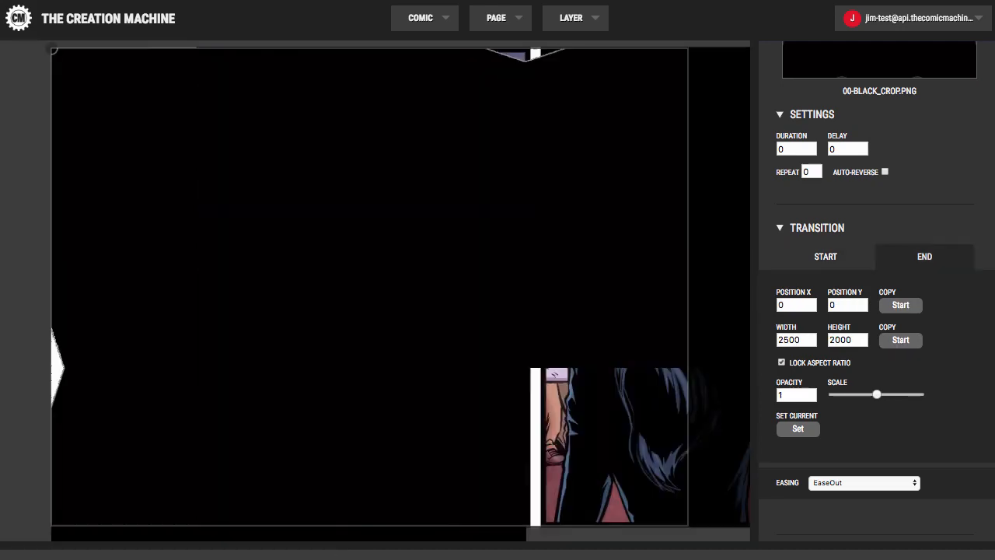
pyautogui.click(826, 256)
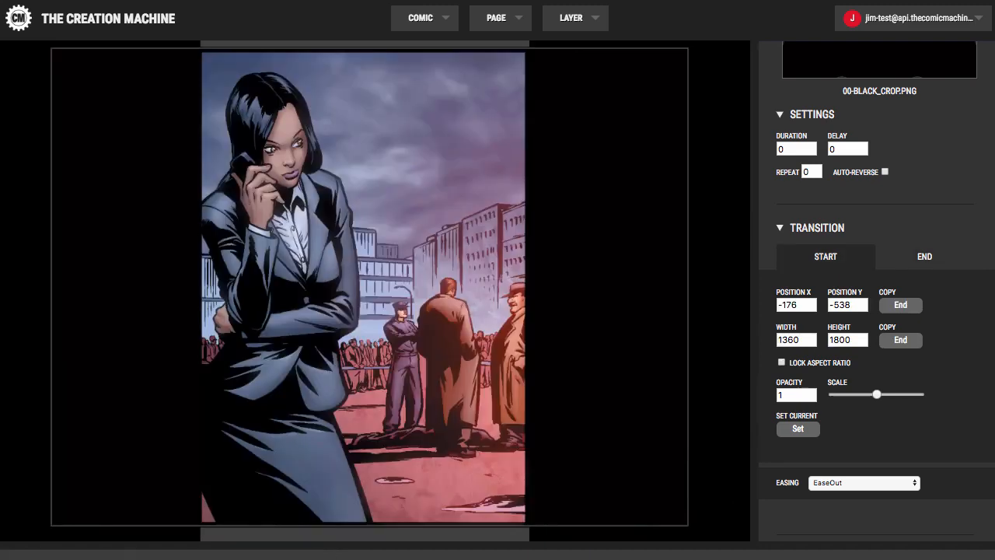
pyautogui.click(924, 257)
pyautogui.click(826, 256)
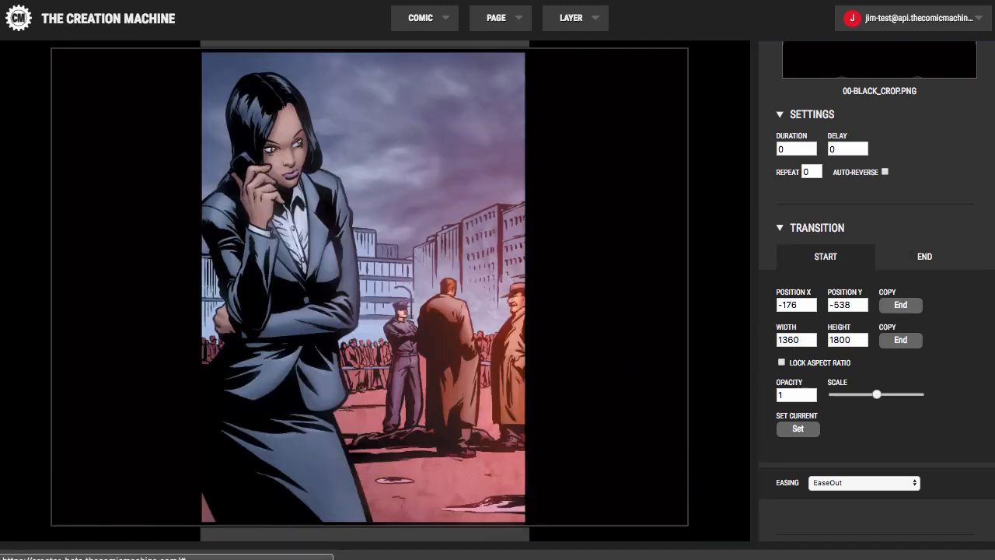
pyautogui.click(924, 257)
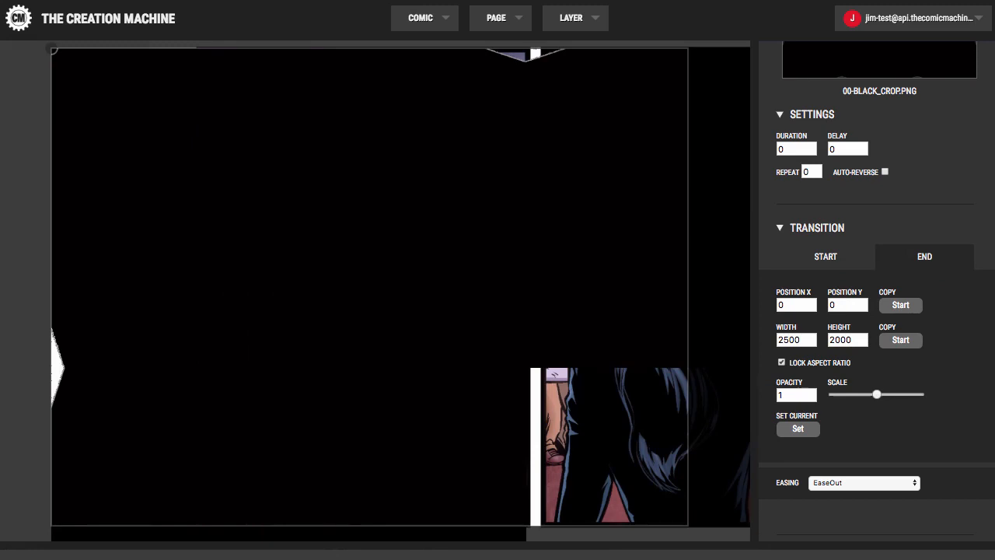
pyautogui.click(900, 304)
pyautogui.click(901, 340)
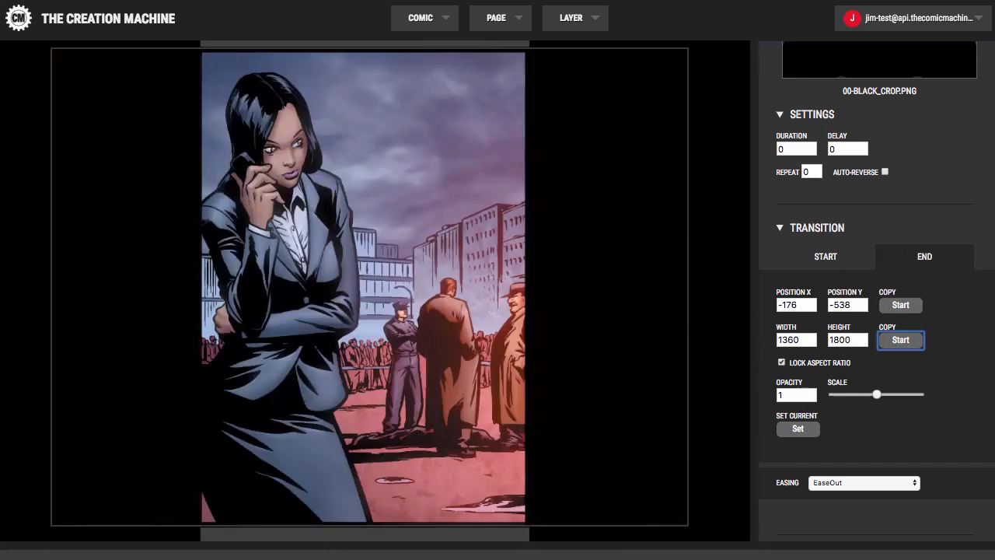
pyautogui.click(826, 257)
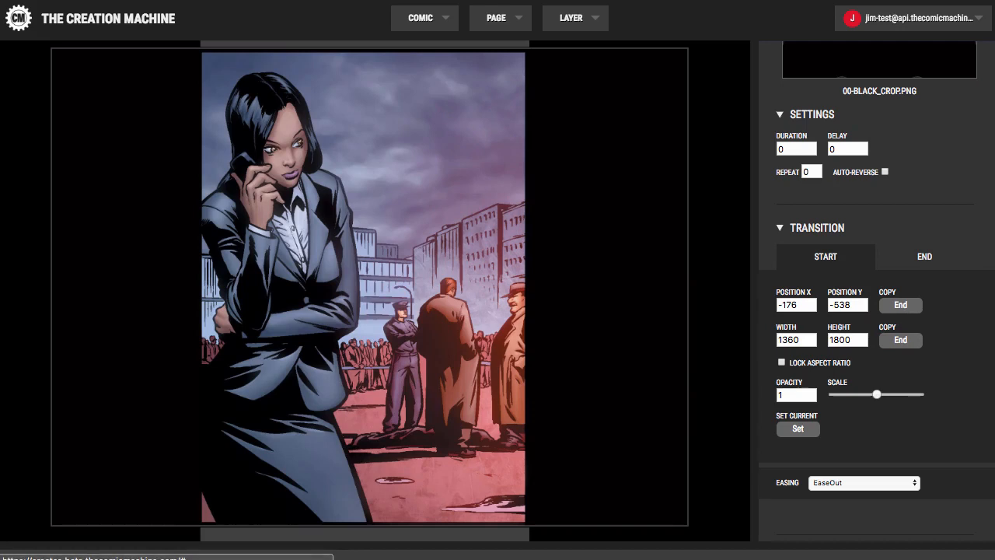
pyautogui.click(924, 257)
pyautogui.click(826, 257)
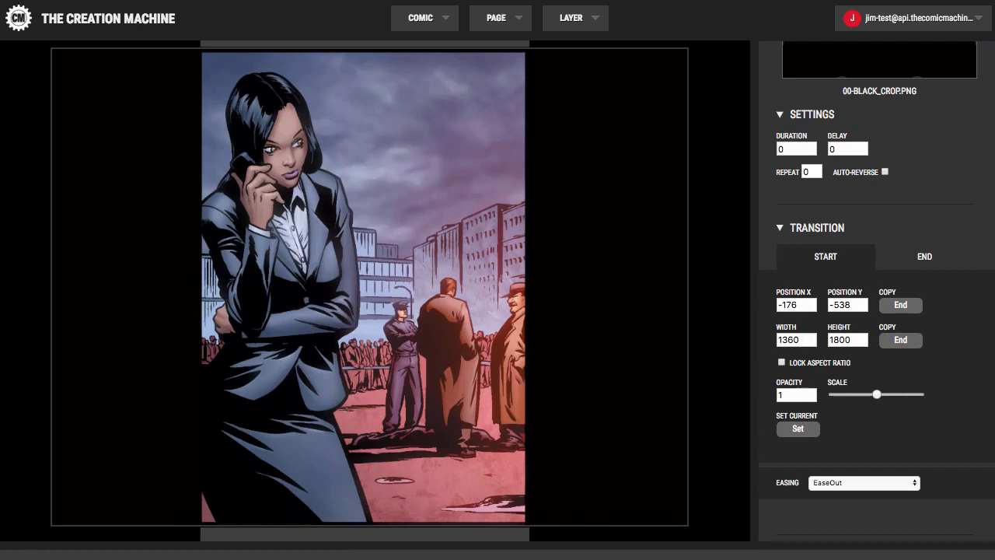
# Step: Set the black crop layer's start opacity to 0
pyautogui.click(811, 395)
pyautogui.press('BackSpace')
pyautogui.write('0')
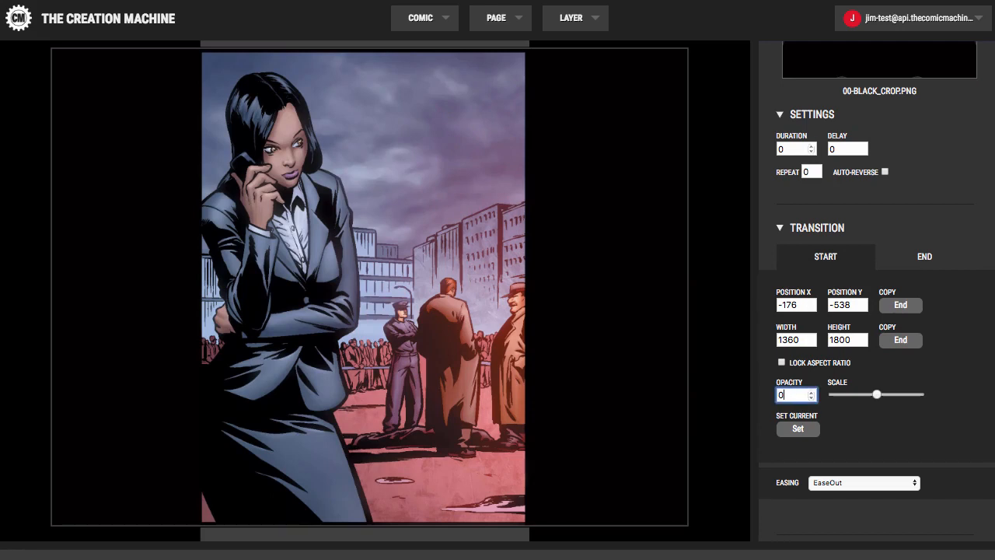
# Step: Set the black crop layer's duration to .5 and its easing to EaseInOut
pyautogui.click(797, 148)
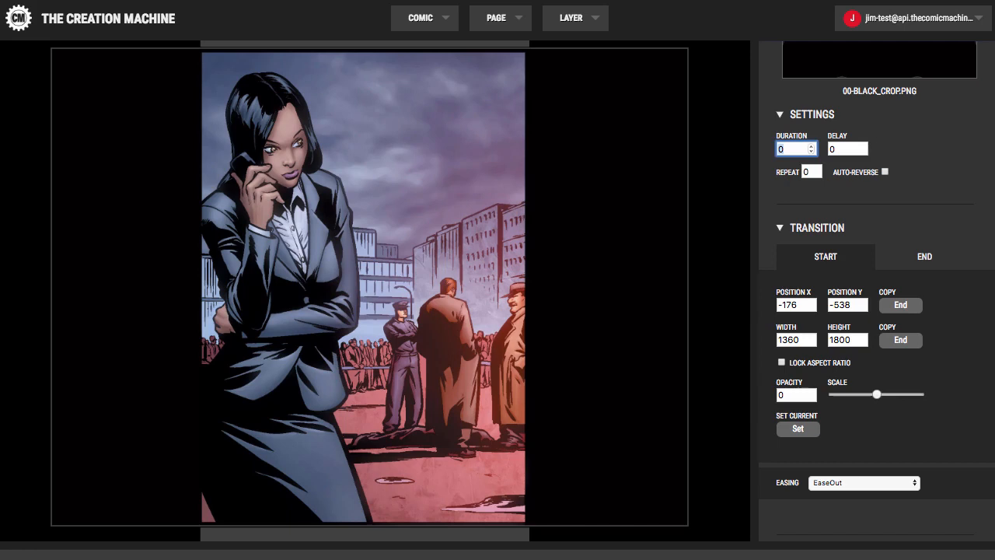
pyautogui.press('BackSpace')
pyautogui.write('.5')
pyautogui.scroll(1, 877, 291)
pyautogui.click(864, 521)
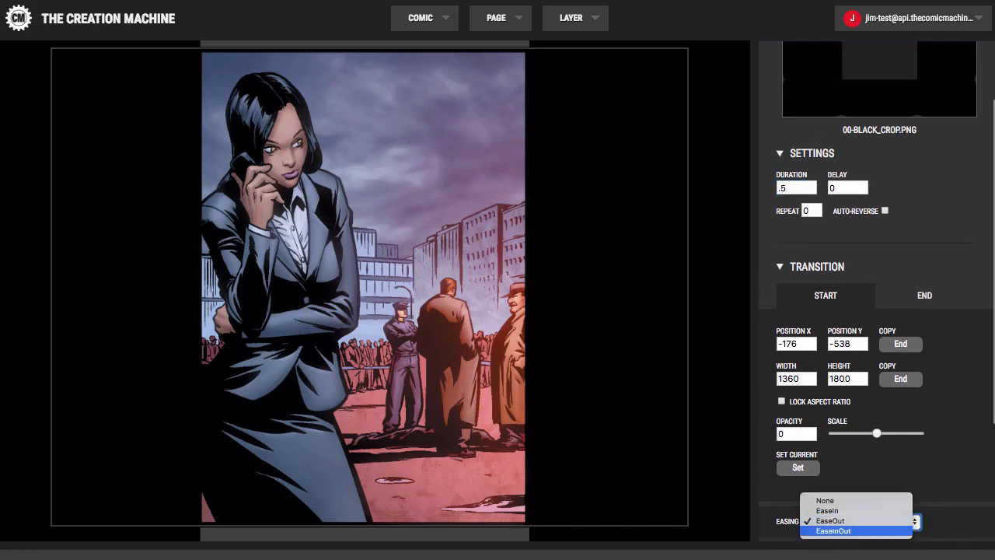
pyautogui.click(836, 530)
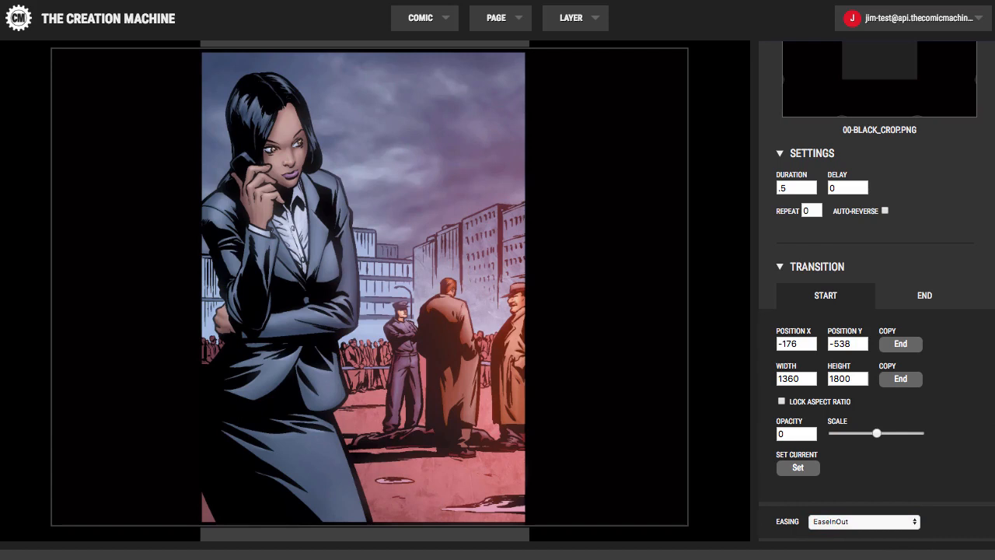
# Step: Preview the page to check the crop layer's fade-in, and close the preview
pyautogui.moveTo(500, 18)
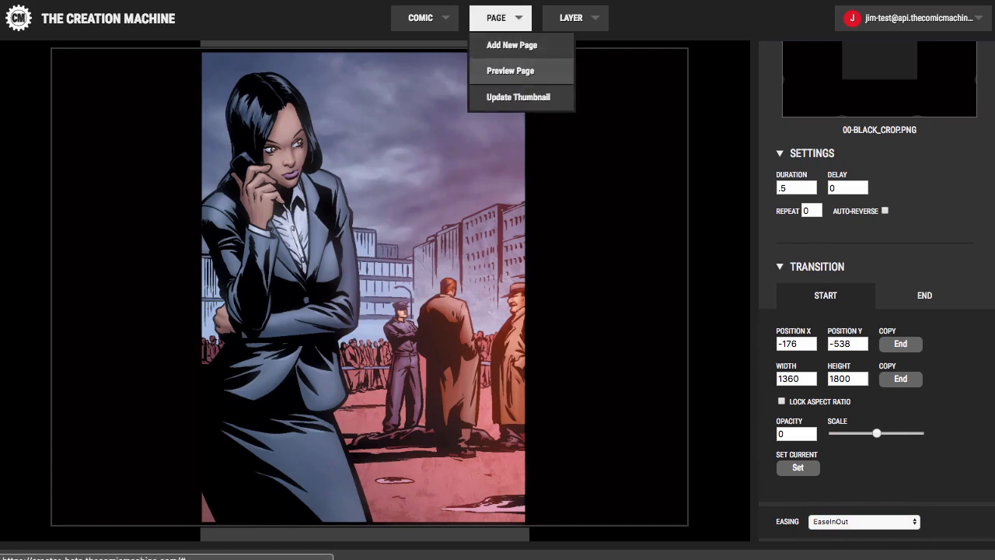
pyautogui.click(510, 71)
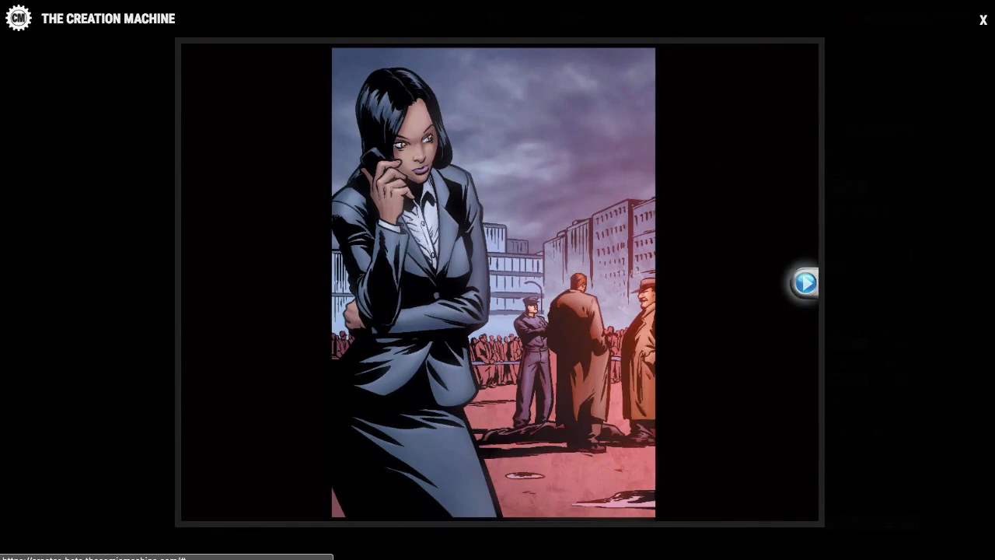
pyautogui.click(983, 20)
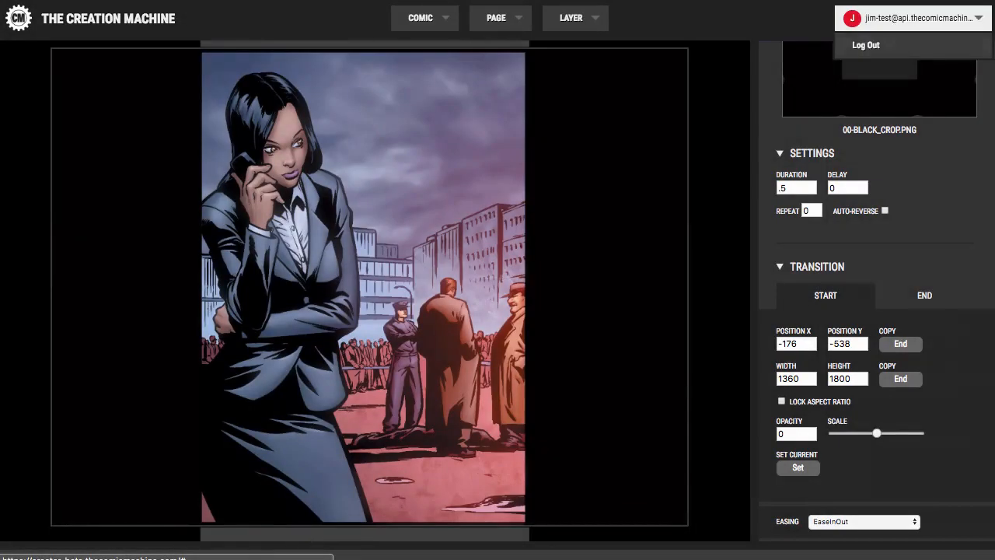
# Step: Set the black crop layer's delay to .5 and preview the page with it
pyautogui.scroll(2, 878, 291)
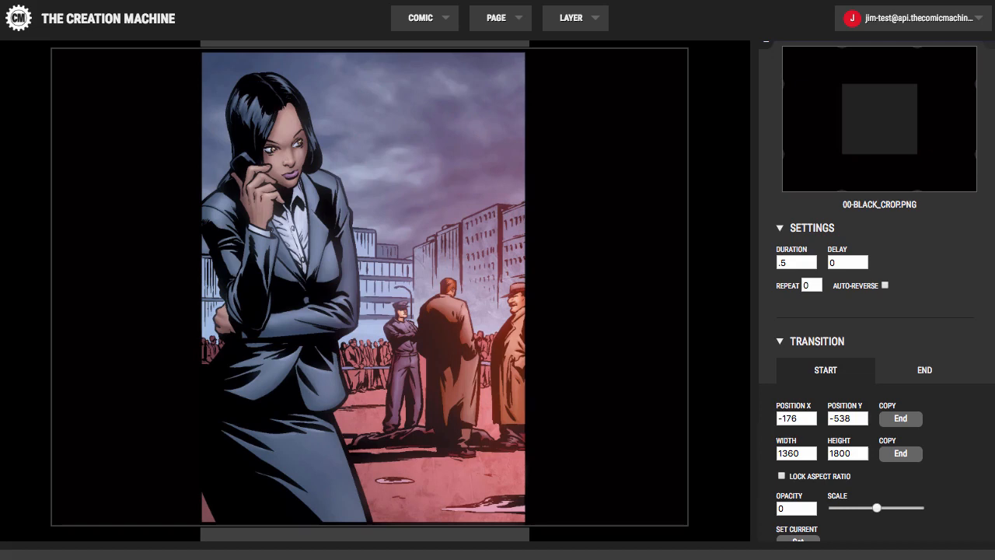
pyautogui.doubleClick(838, 263)
pyautogui.write('.5')
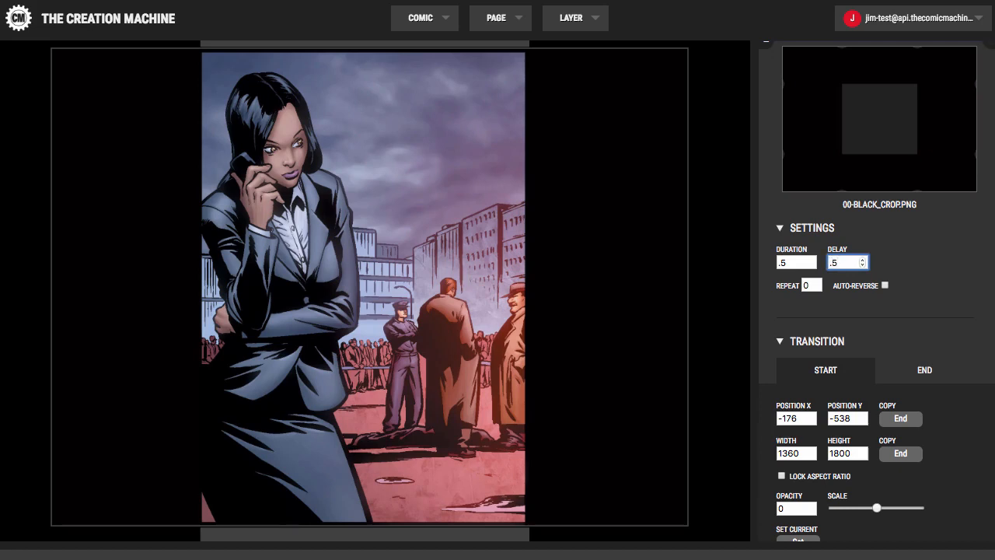
pyautogui.moveTo(500, 19)
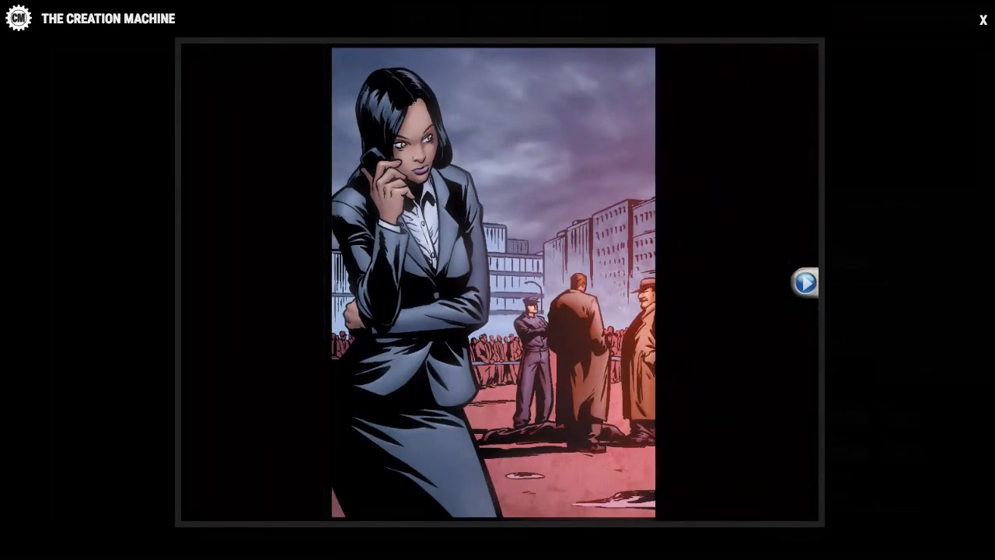
pyautogui.click(984, 20)
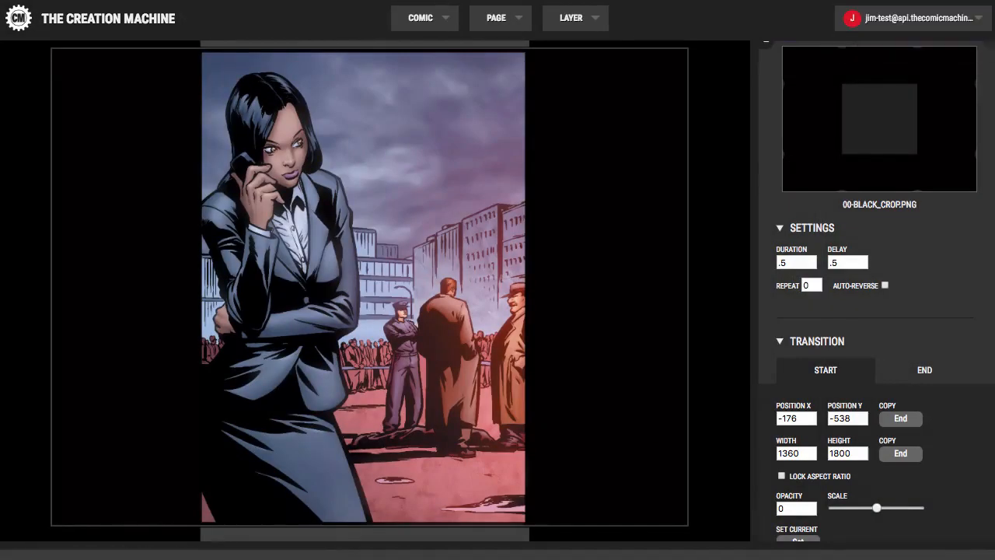
# Step: Change the black crop layer's delay to -.5 and check the timing in a page preview
pyautogui.moveTo(840, 263); pyautogui.dragTo(828, 263)
pyautogui.write('-')
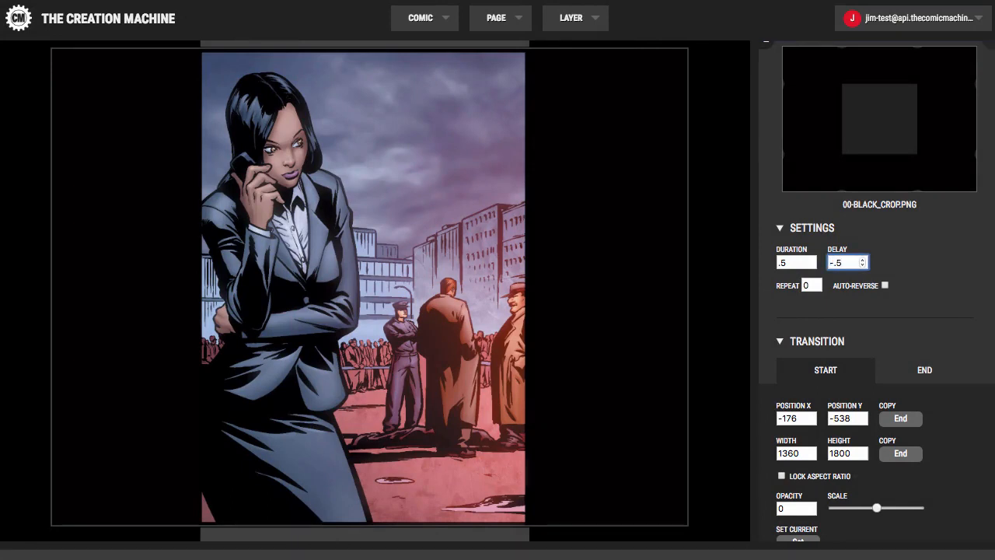
pyautogui.click(497, 17)
pyautogui.click(498, 70)
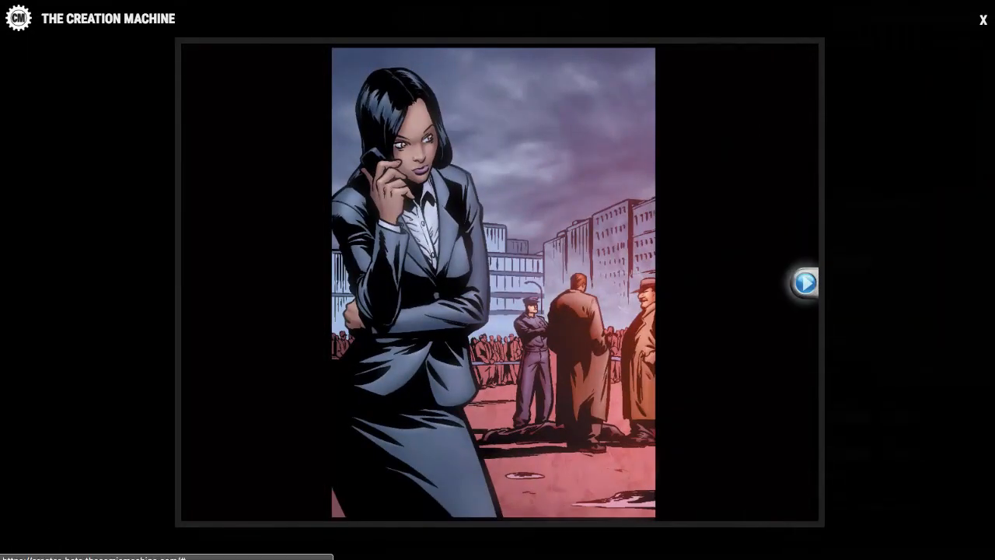
pyautogui.click(984, 21)
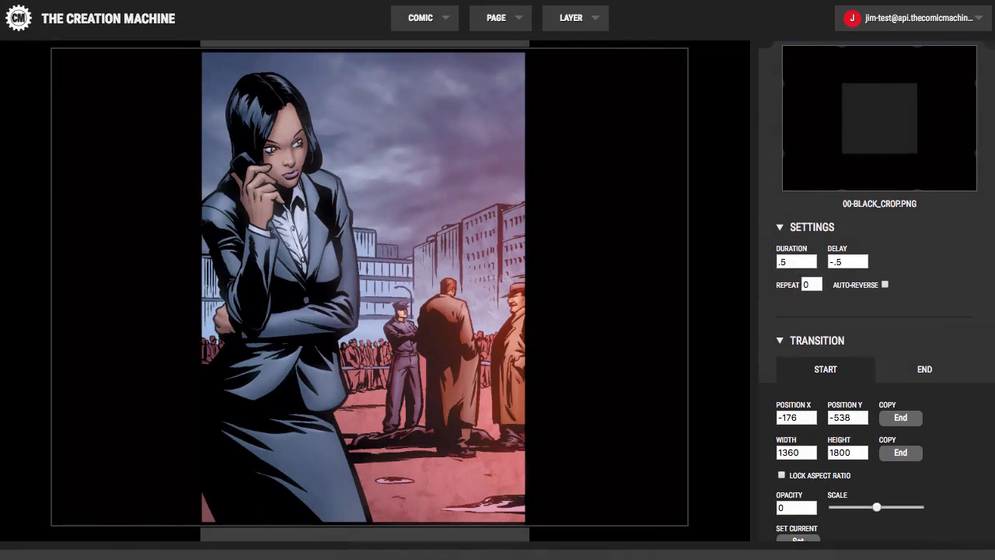
pyautogui.scroll(-3, 876, 291)
pyautogui.scroll(-1, 876, 291)
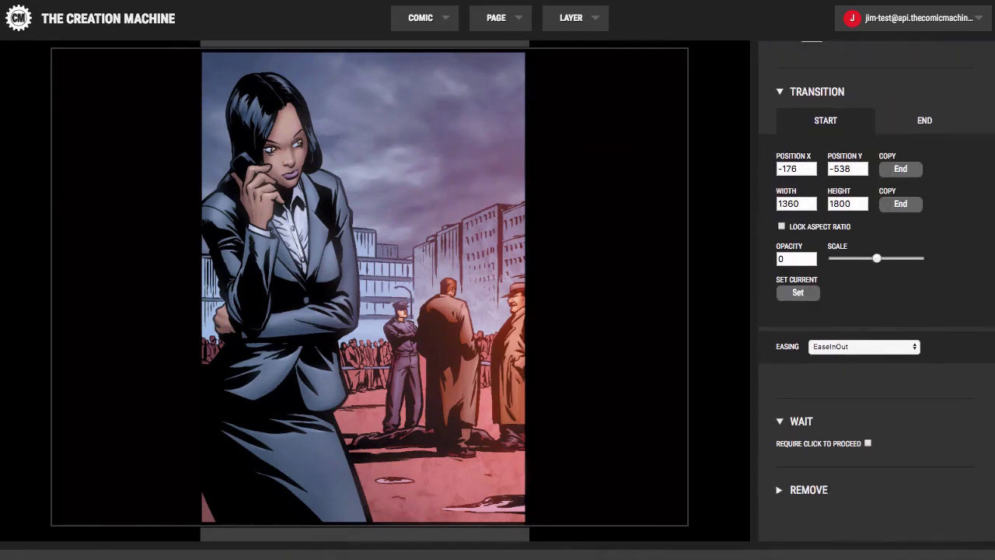